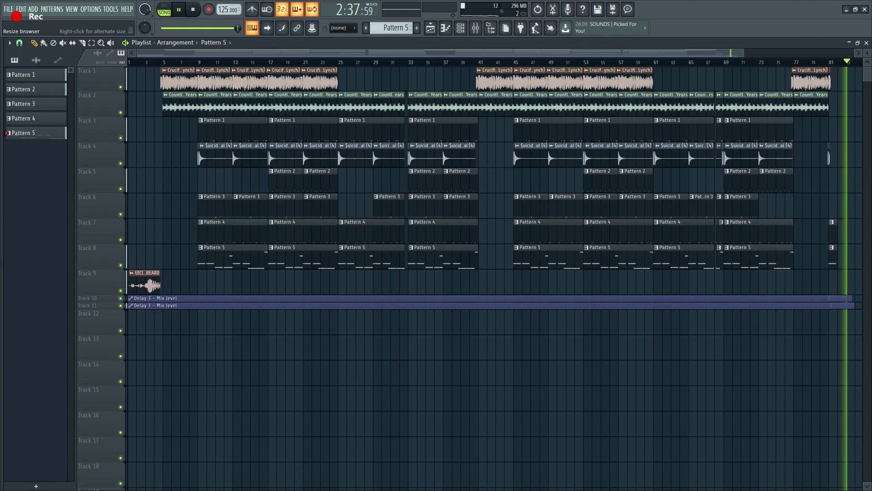
Show Pattern 1's $B Most Used Snare notes in a maximized piano roll with an enlarged note area, closing the mixer and channel rack
{"action": "double_click", "coordinate": [40, 79]}
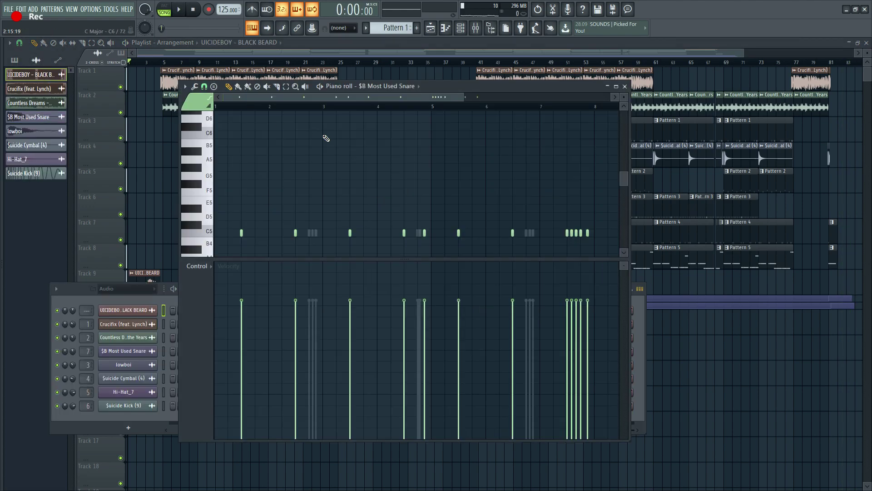
{"action": "left_click", "coordinate": [87, 290]}
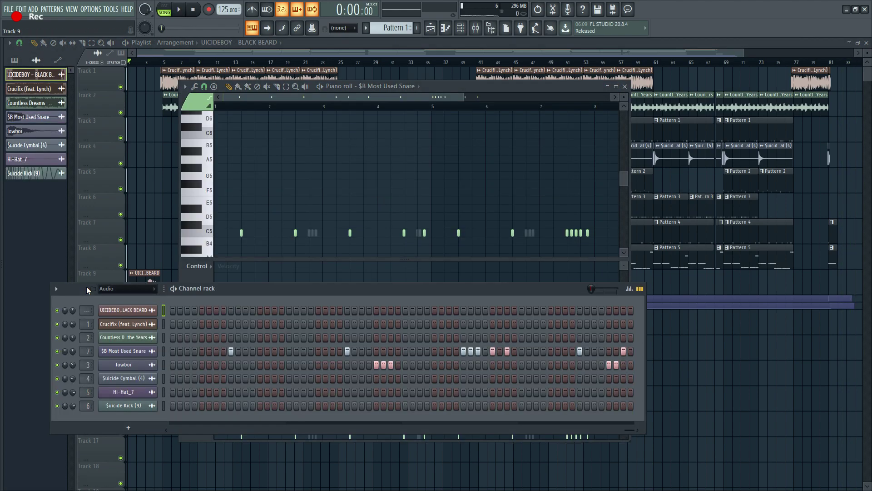
{"action": "left_click", "coordinate": [619, 92]}
{"action": "left_click", "coordinate": [473, 33]}
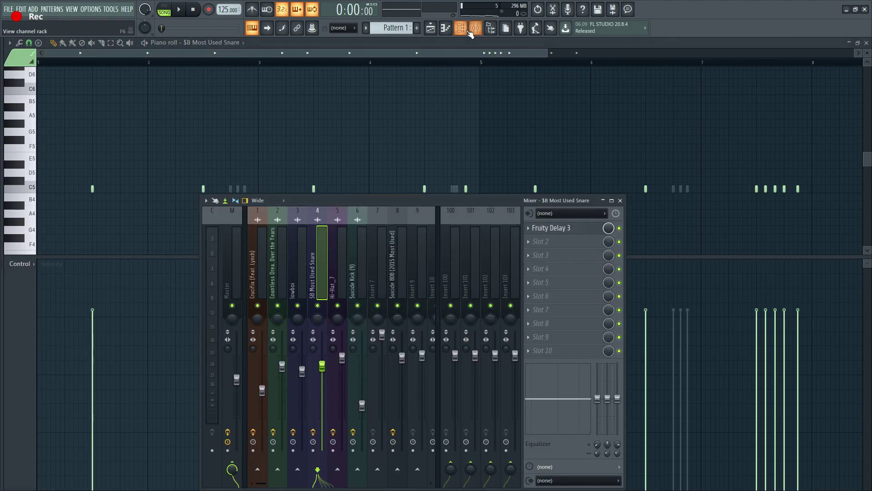
{"action": "left_click", "coordinate": [460, 30]}
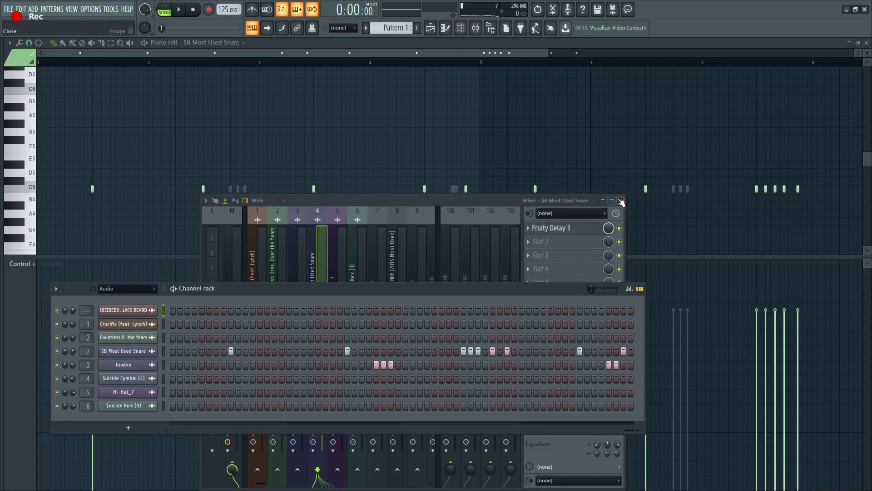
{"action": "left_click", "coordinate": [620, 201]}
{"action": "key", "text": "F6"}
{"action": "left_click_drag", "start_coordinate": [372, 259], "coordinate": [359, 427]}
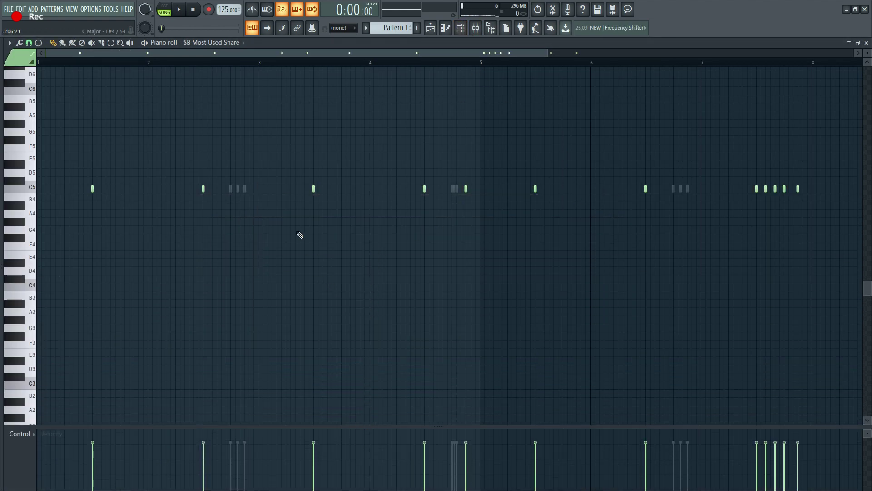
{"action": "scroll", "coordinate": [204, 148], "scroll_direction": "down", "scroll_amount": 2}
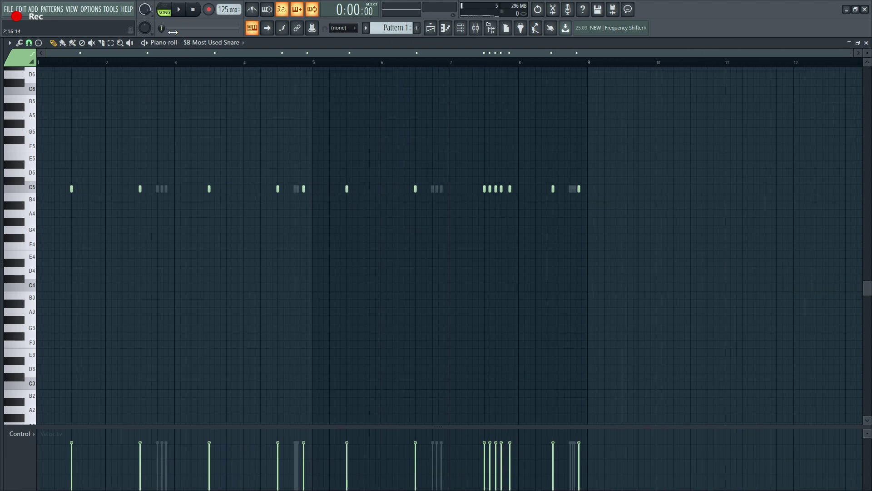
Play Pattern 1 in pattern mode and examine its snare steps in the channel rack through to the end
{"action": "left_click", "coordinate": [165, 9]}
{"action": "key", "text": "space"}
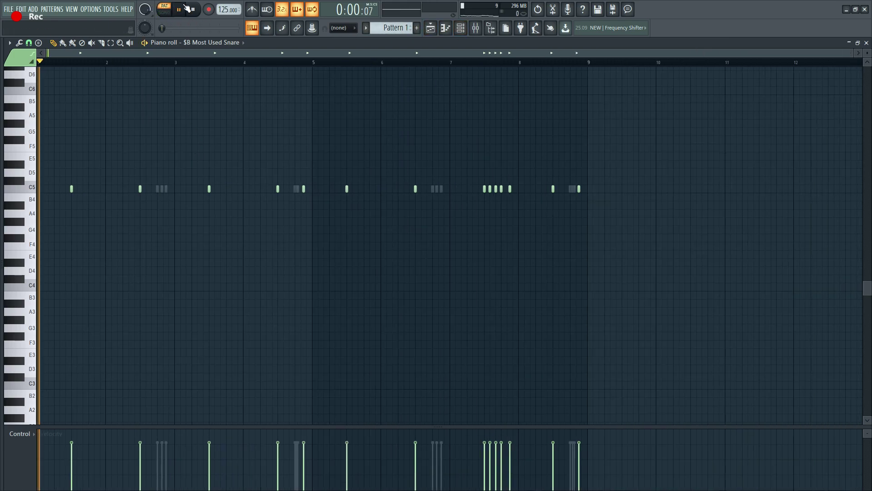
{"action": "left_click", "coordinate": [461, 28]}
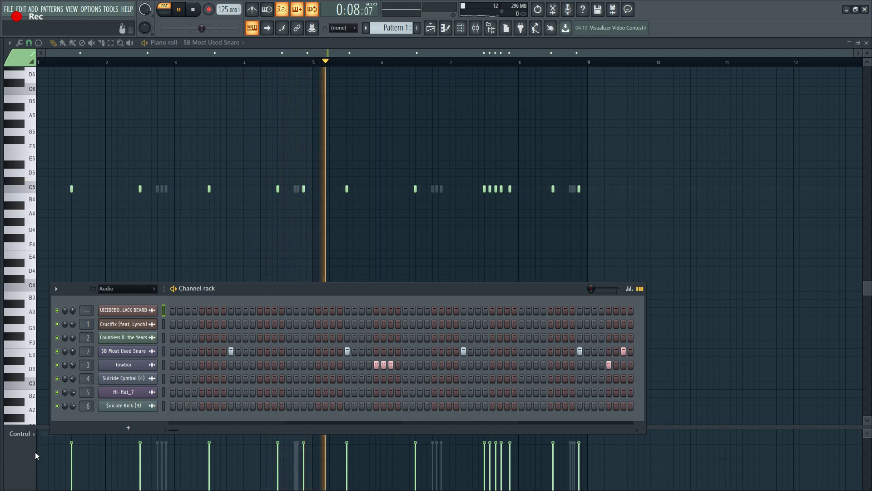
{"action": "left_click_drag", "start_coordinate": [175, 429], "coordinate": [640, 406]}
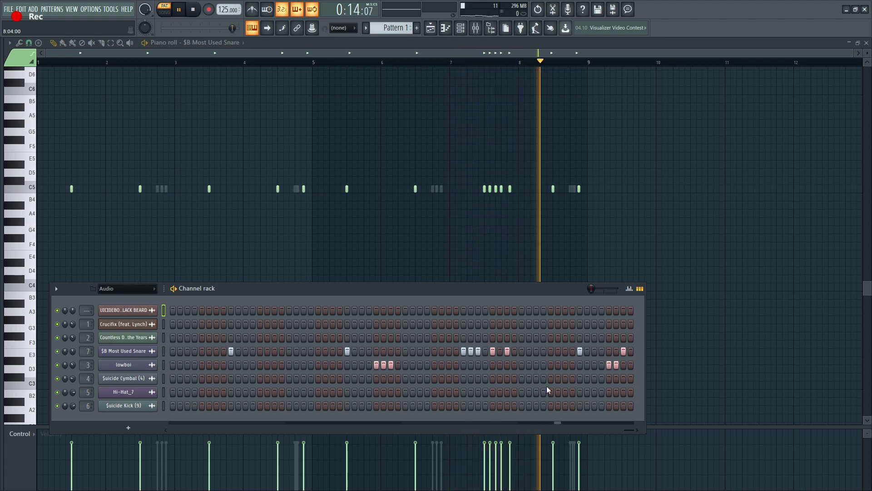
{"action": "key", "text": "space"}
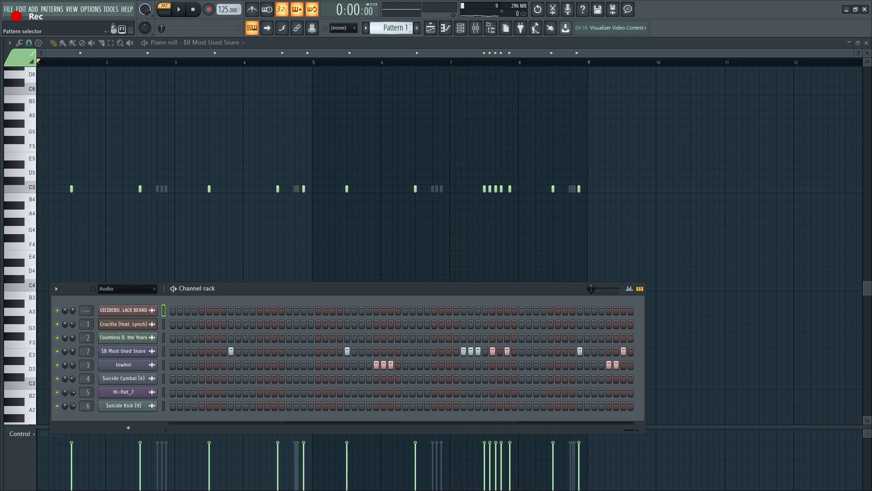
Switch to Pattern 2, play it and examine its $uicide Cymbal (4) steps in the channel rack
{"action": "scroll", "coordinate": [393, 28], "scroll_direction": "down", "scroll_amount": 1}
{"action": "key", "text": "space"}
{"action": "left_click", "coordinate": [244, 440]}
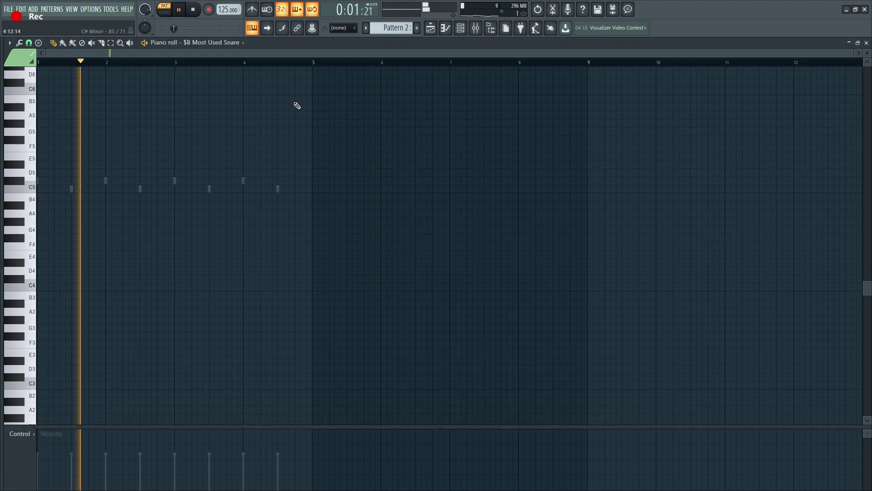
{"action": "key", "text": "F6"}
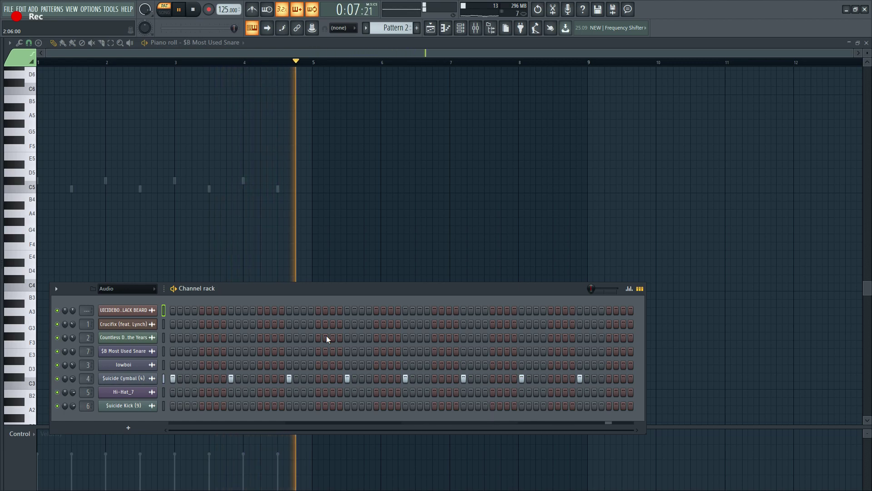
{"action": "key", "text": "space"}
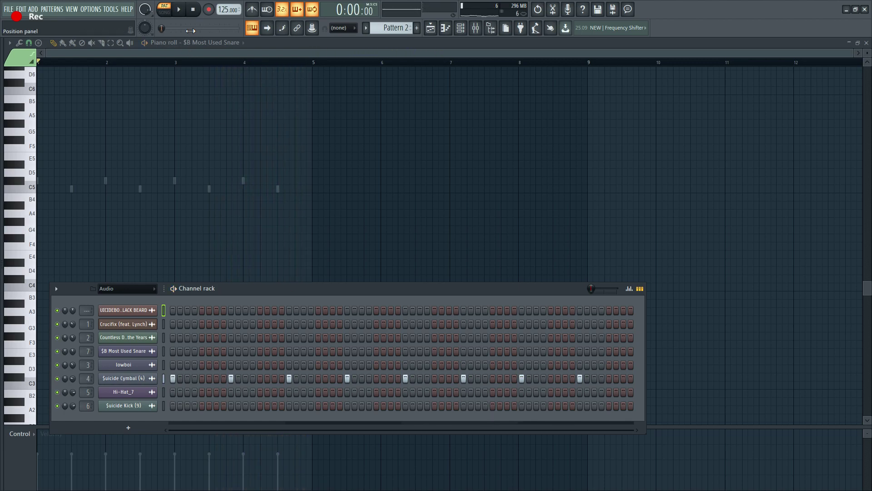
Switch to Pattern 3 and play it while examining the Hi-Hat_7 steps
{"action": "scroll", "coordinate": [394, 27], "scroll_direction": "down", "scroll_amount": 1}
{"action": "key", "text": "space"}
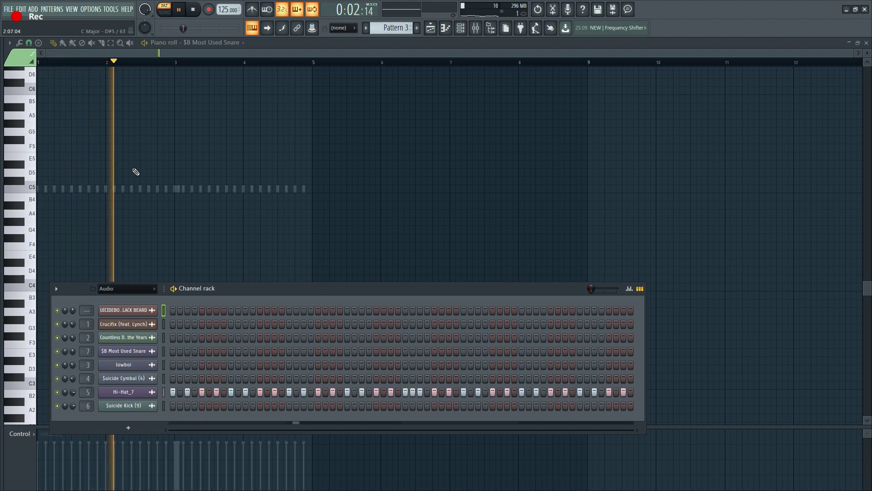
{"action": "scroll", "coordinate": [132, 163], "scroll_direction": "up", "scroll_amount": 2}
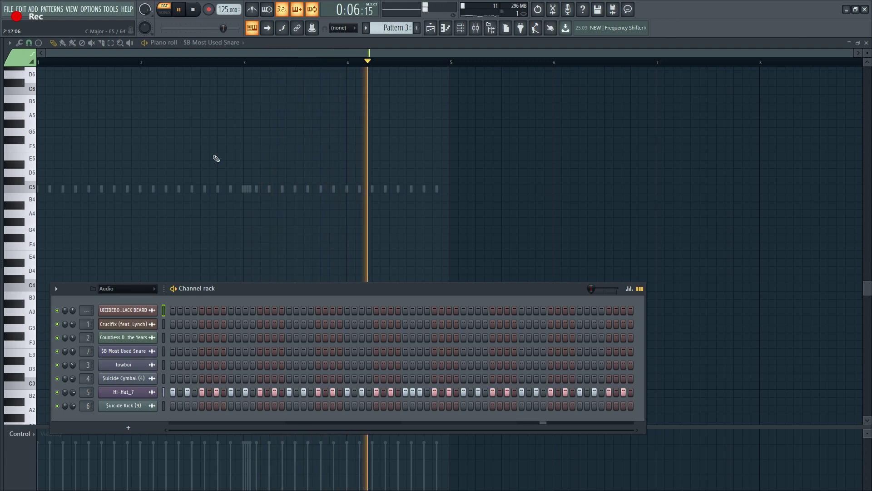
{"action": "key", "text": "space"}
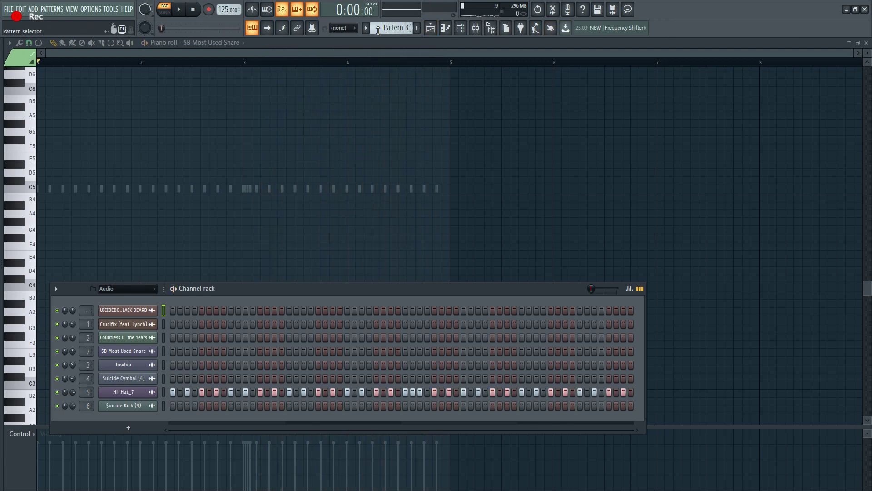
Switch to Pattern 4 and examine all of its $uicide Kick (9) steps during playback
{"action": "key", "text": "KP_Add"}
{"action": "scroll", "coordinate": [346, 144], "scroll_direction": "down", "scroll_amount": 2, "text": "ctrl"}
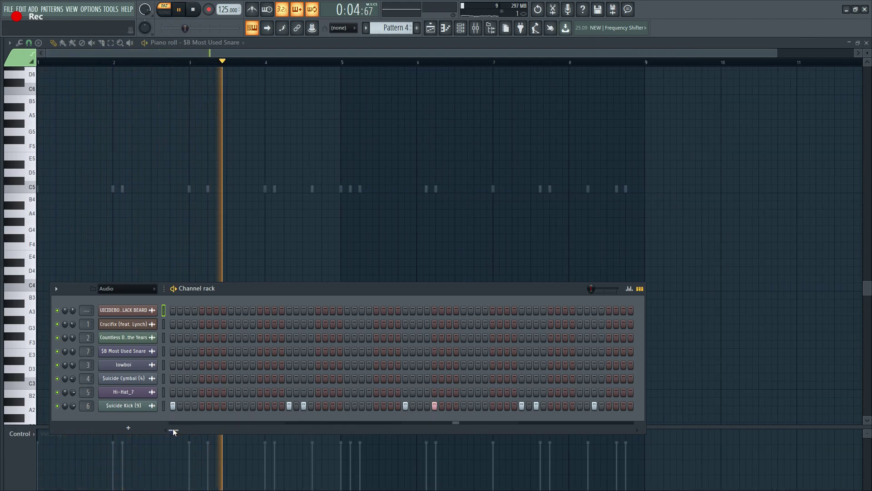
{"action": "left_click_drag", "start_coordinate": [175, 431], "coordinate": [633, 356]}
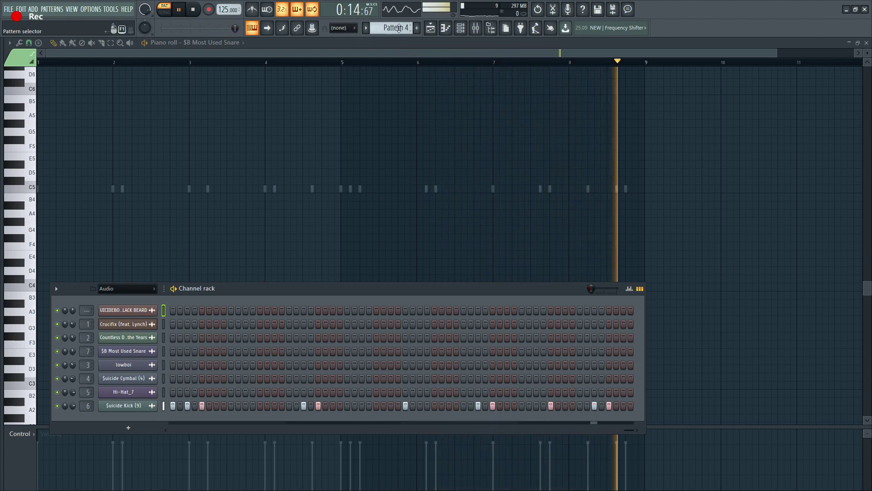
Play Pattern 5 and examine the $uicide 808 (2015 Most Used) notes in the piano roll
{"action": "scroll", "coordinate": [387, 27], "scroll_direction": "down", "scroll_amount": 1}
{"action": "key", "text": "space"}
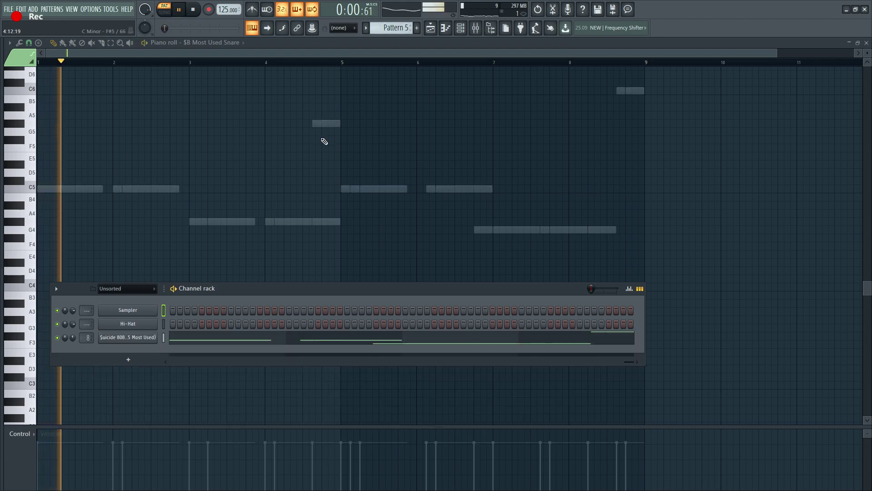
{"action": "double_click", "coordinate": [283, 221]}
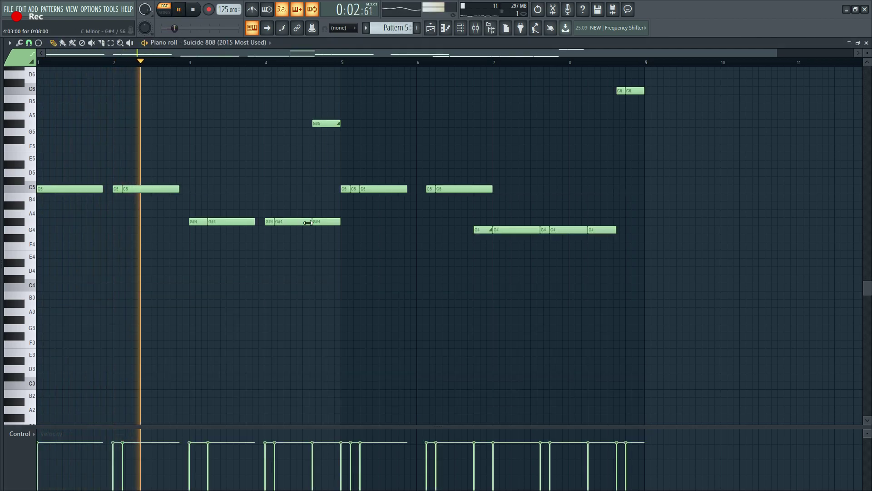
{"action": "scroll", "coordinate": [409, 234], "scroll_direction": "down", "scroll_amount": 1}
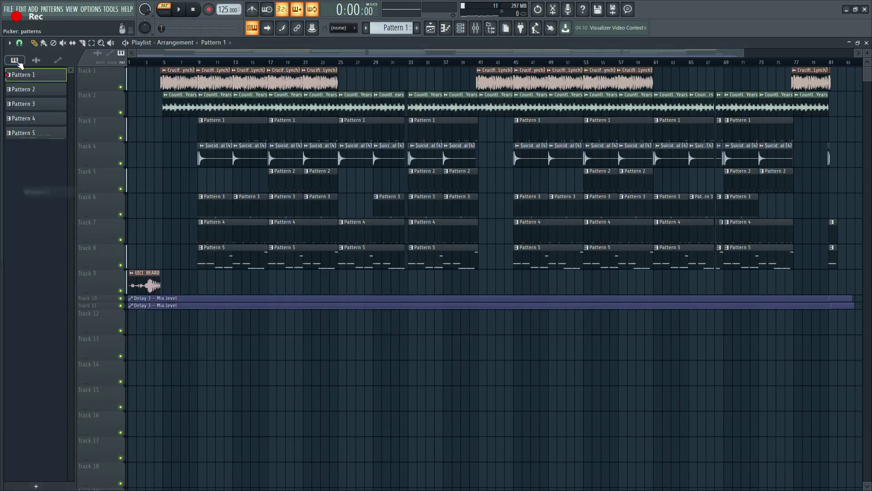
List the audio clips in the playlist picker and view the sample settings of the Crucifix (feat. Lynch) clip
{"action": "left_click", "coordinate": [44, 63]}
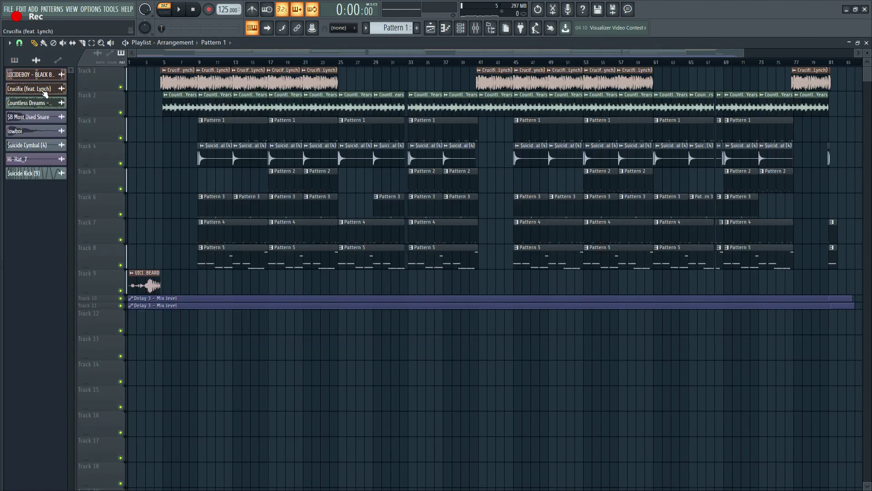
{"action": "double_click", "coordinate": [179, 78]}
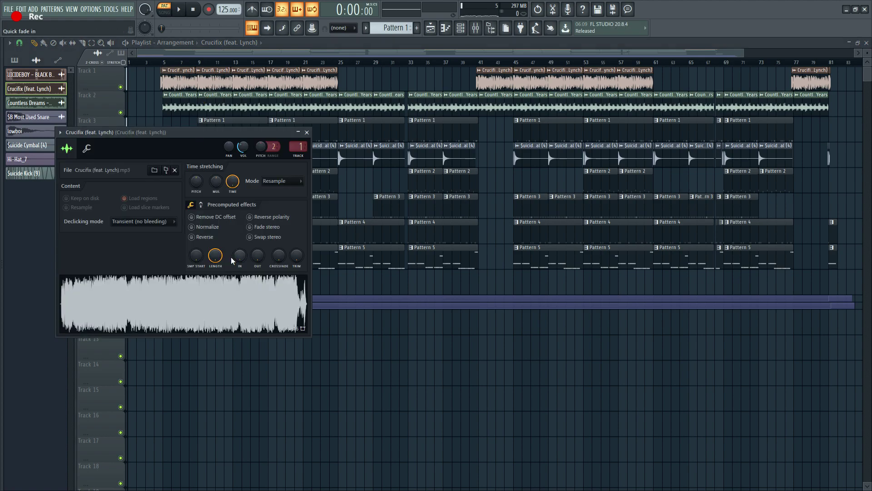
{"action": "key", "text": "Escape"}
Set a time selection from just before bar 5 to bar 9, solo Track 1 and play it in song mode
{"action": "scroll", "coordinate": [236, 58], "scroll_direction": "up", "scroll_amount": 5}
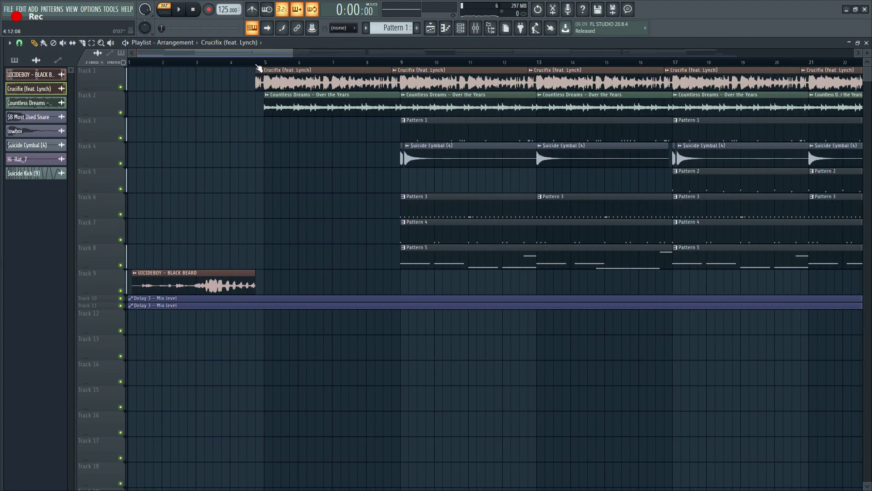
{"action": "left_click_drag", "start_coordinate": [258, 63], "coordinate": [404, 61]}
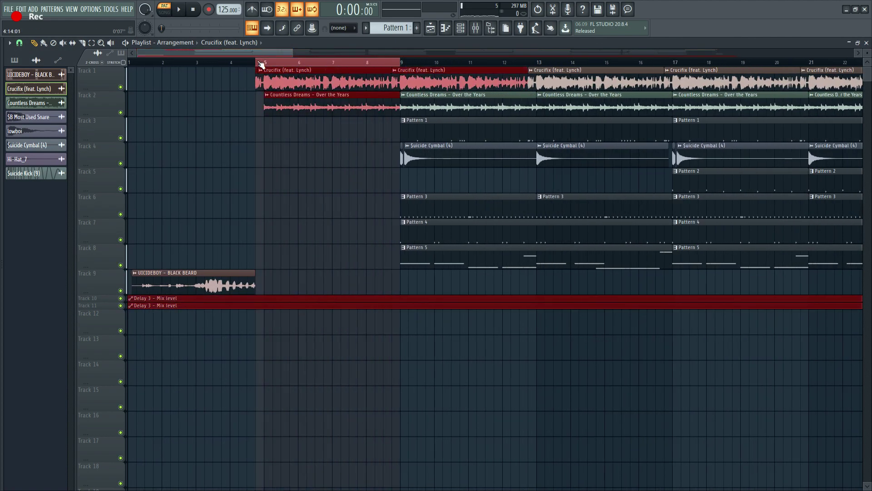
{"action": "right_click", "coordinate": [121, 88]}
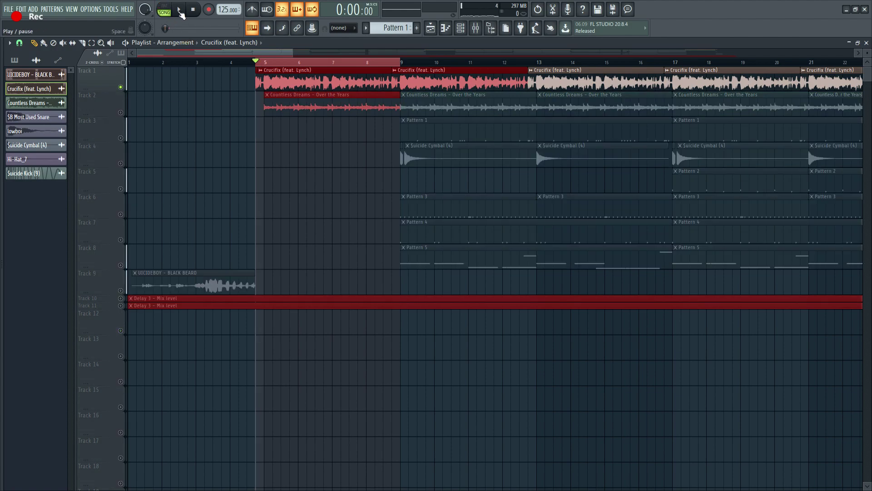
{"action": "left_click", "coordinate": [180, 10]}
{"action": "scroll", "coordinate": [275, 146], "scroll_direction": "up", "scroll_amount": 2}
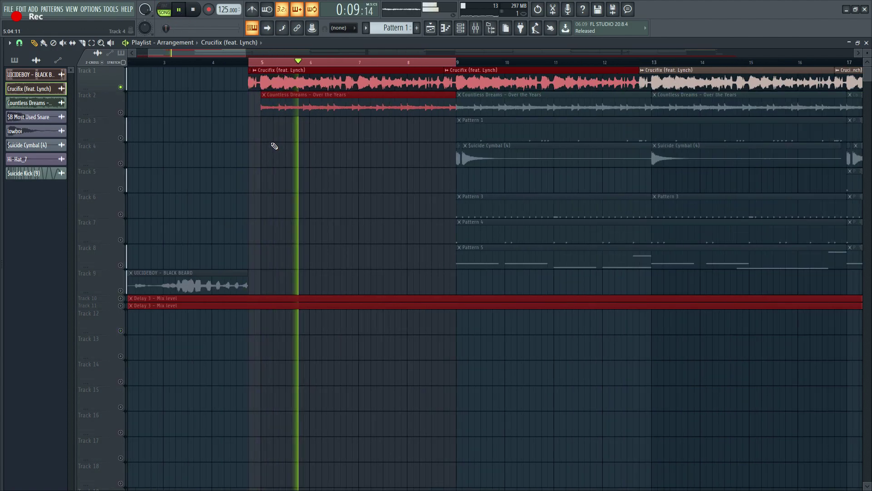
{"action": "scroll", "coordinate": [275, 146], "scroll_direction": "down", "scroll_amount": 2}
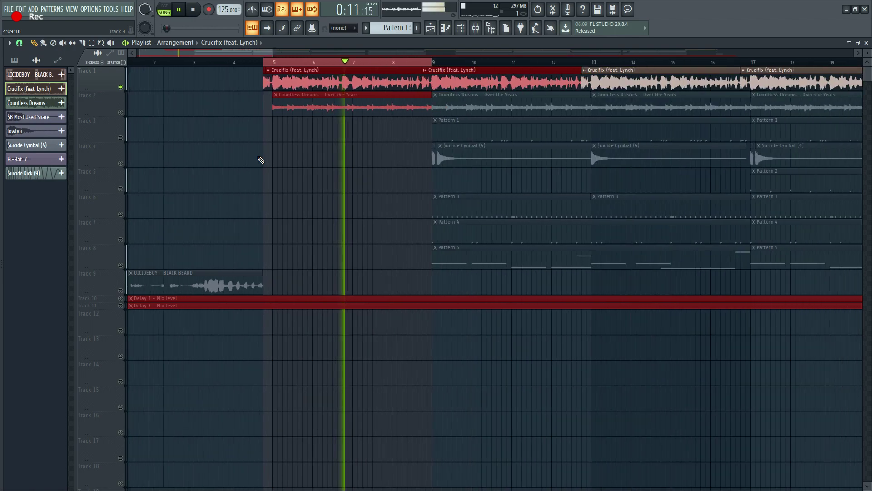
Unmute the Delay 3 - Mix level automation on Tracks 10 and 11 alongside the soloed Track 1
{"action": "left_click", "coordinate": [122, 298]}
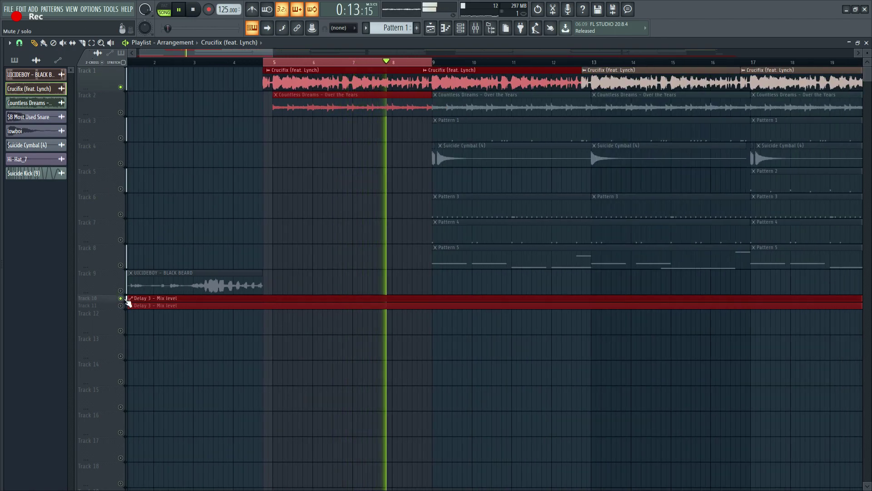
{"action": "left_click", "coordinate": [122, 305]}
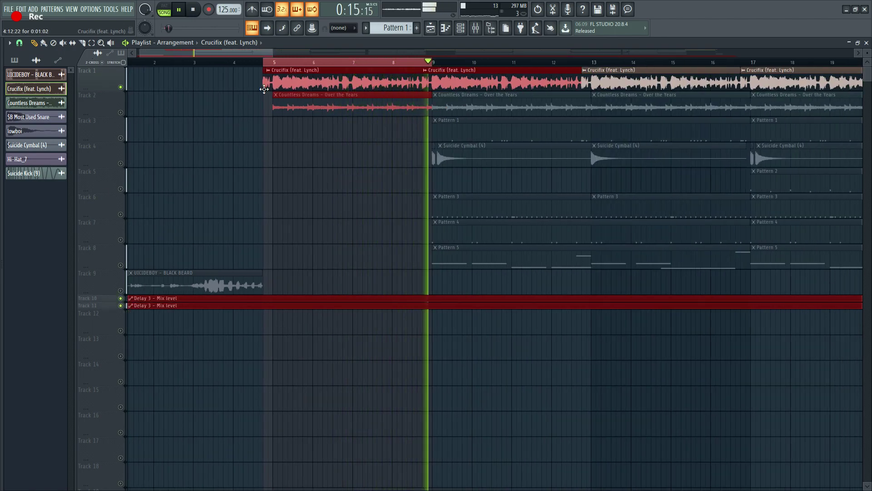
{"action": "key", "text": "space"}
Solo Track 2 and unmute the Delay 3 - Mix level automation on Tracks 10 and 11
{"action": "right_click", "coordinate": [120, 112]}
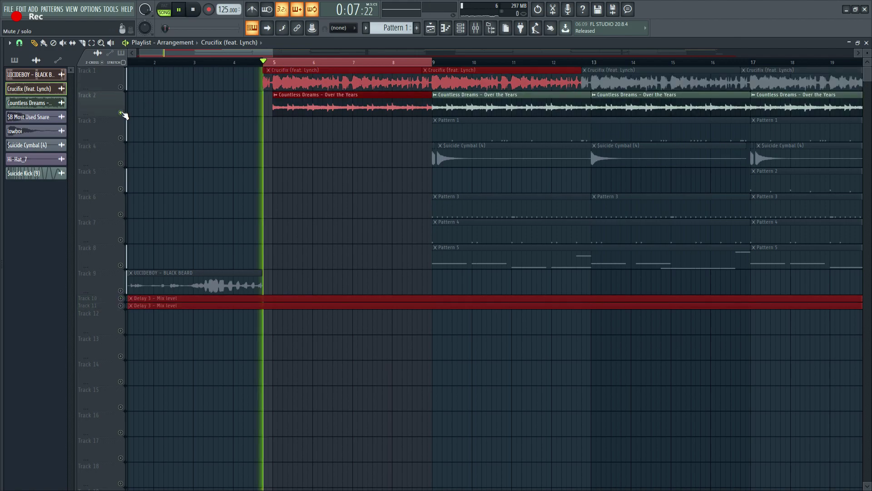
{"action": "left_click", "coordinate": [120, 298]}
{"action": "left_click", "coordinate": [121, 306]}
View the sample settings of the Countless Dreams - Over the Years clip during playback, and stop the song
{"action": "double_click", "coordinate": [305, 105]}
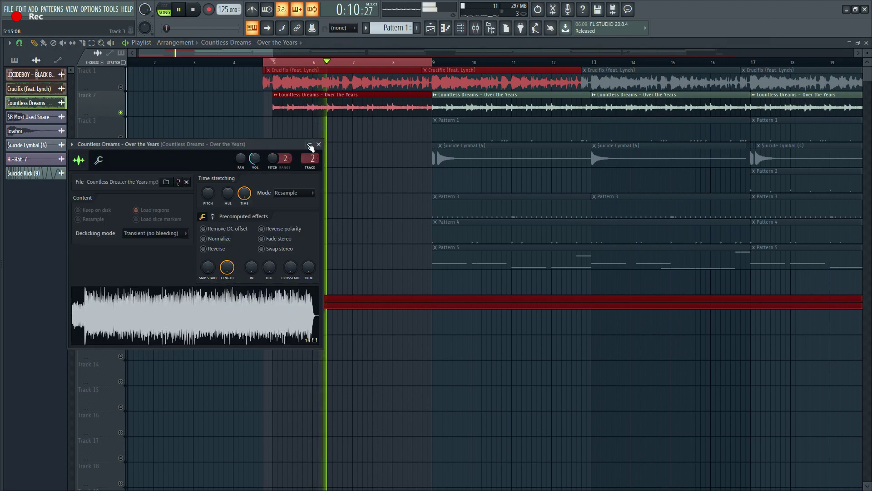
{"action": "left_click_drag", "start_coordinate": [195, 144], "coordinate": [273, 182]}
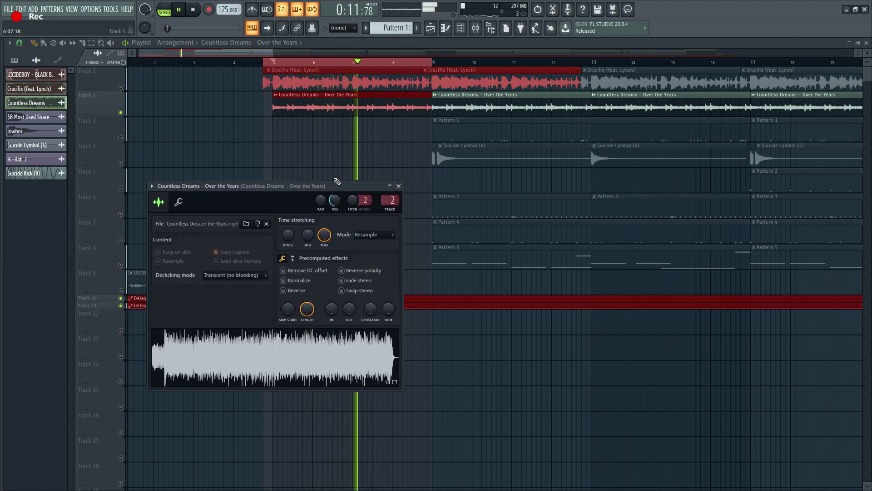
{"action": "left_click", "coordinate": [399, 187]}
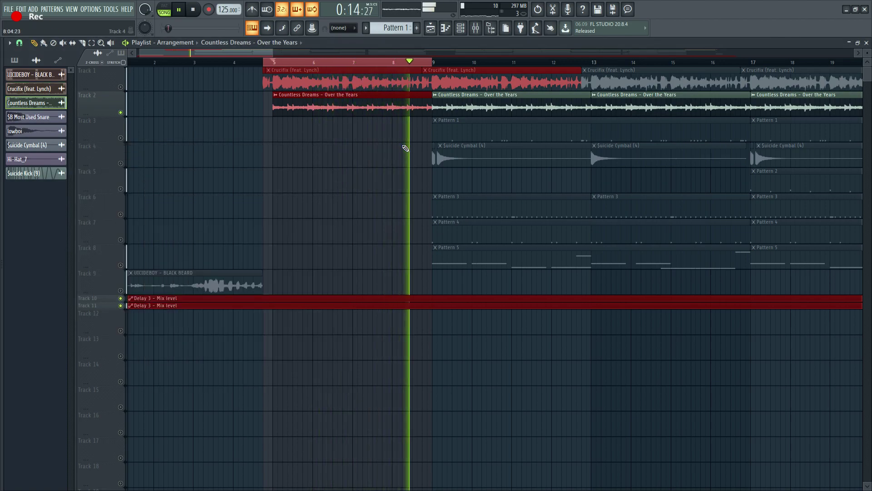
{"action": "key", "text": "space"}
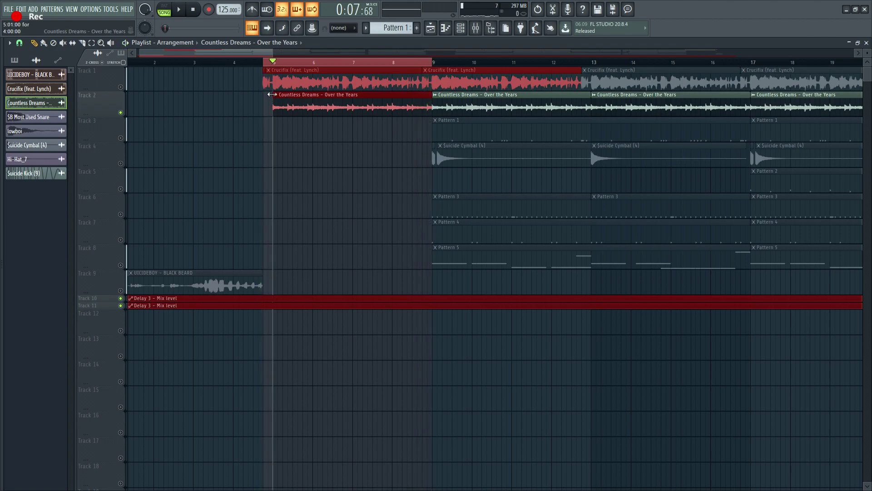
Clear the time selection, and solo the cymbal clips on Track 4 with the playhead at bar 9
{"action": "left_click_drag", "start_coordinate": [289, 63], "coordinate": [396, 60]}
{"action": "left_click", "coordinate": [398, 61]}
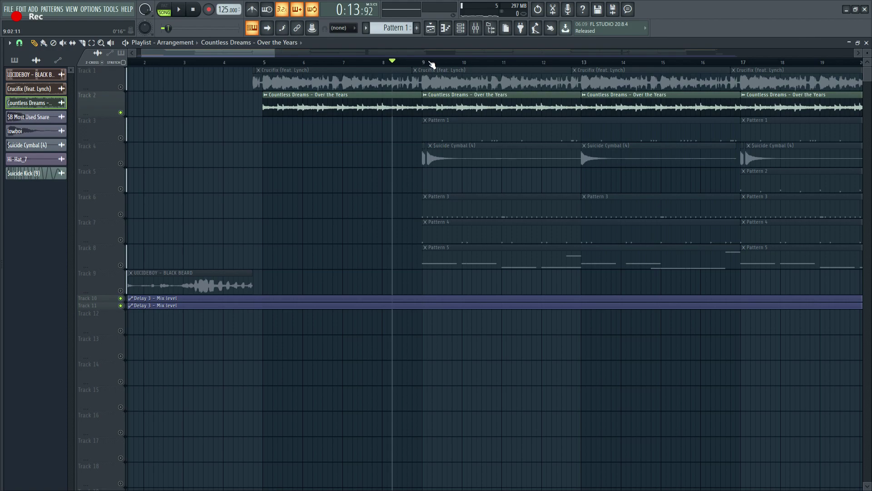
{"action": "left_click", "coordinate": [122, 163]}
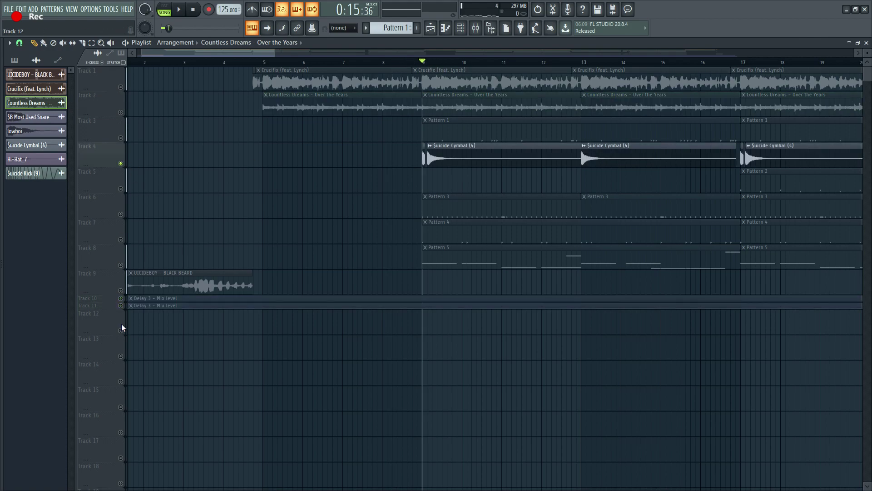